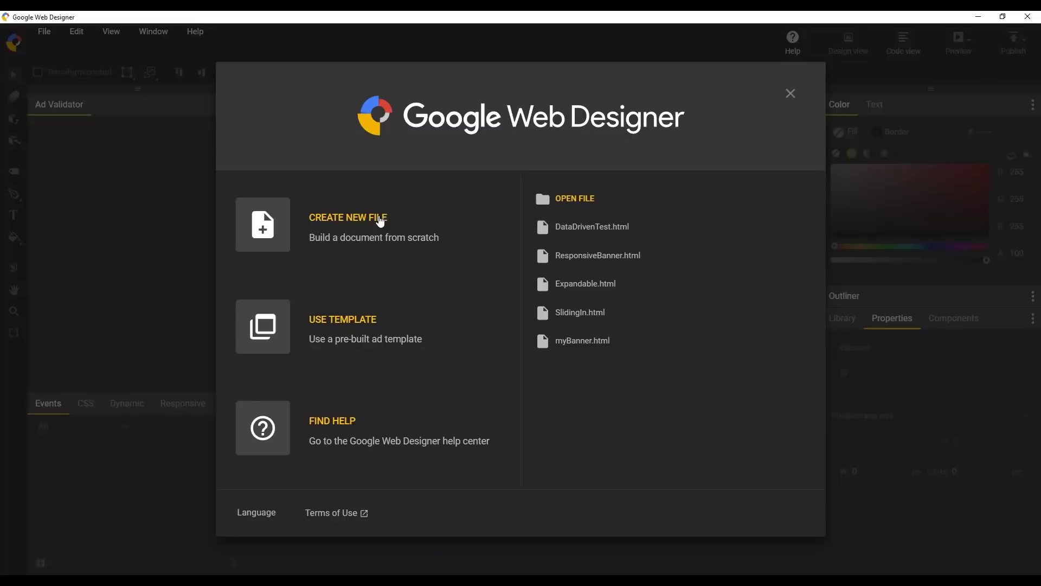
Create a new 300 x 250 Banner file for the Google Ads environment, named myAd.
click(380, 221)
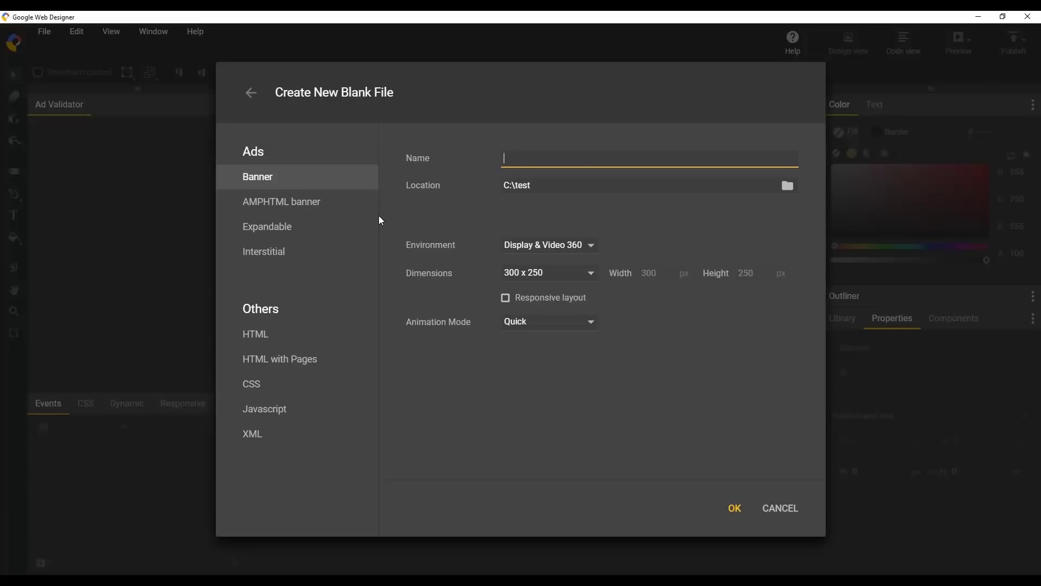
click(593, 248)
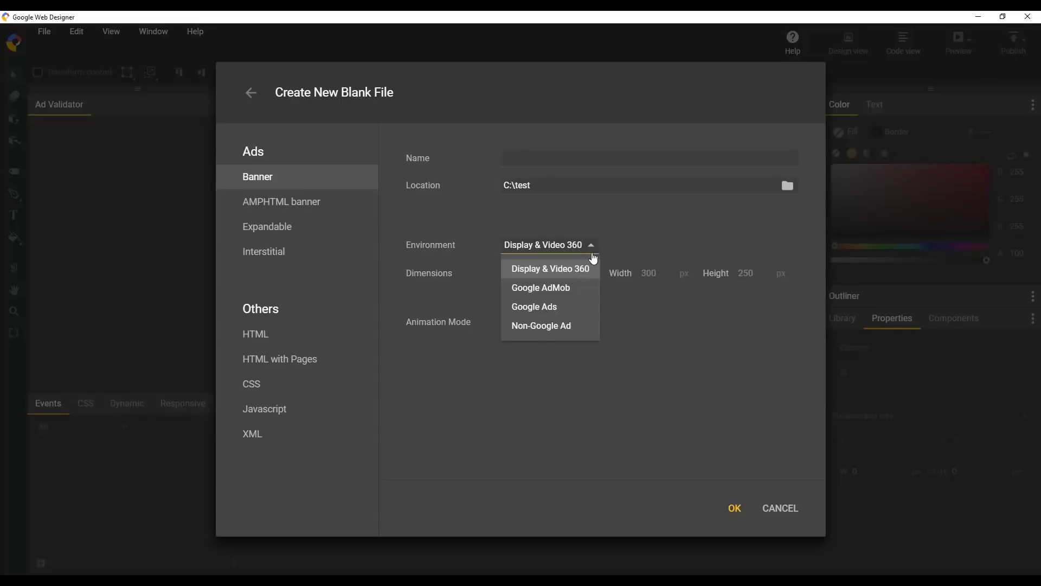
click(567, 308)
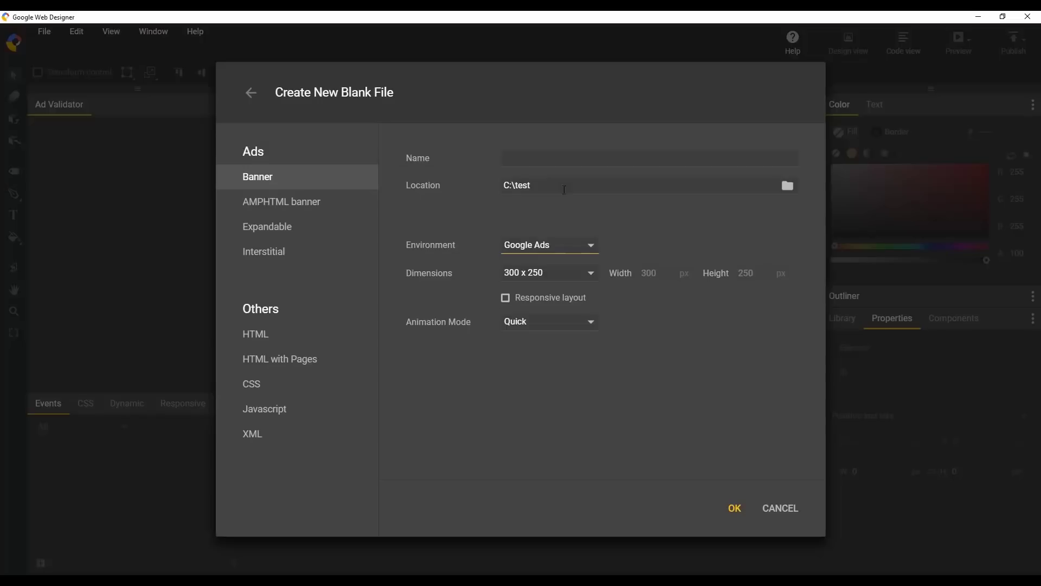
click(560, 159)
text(m)
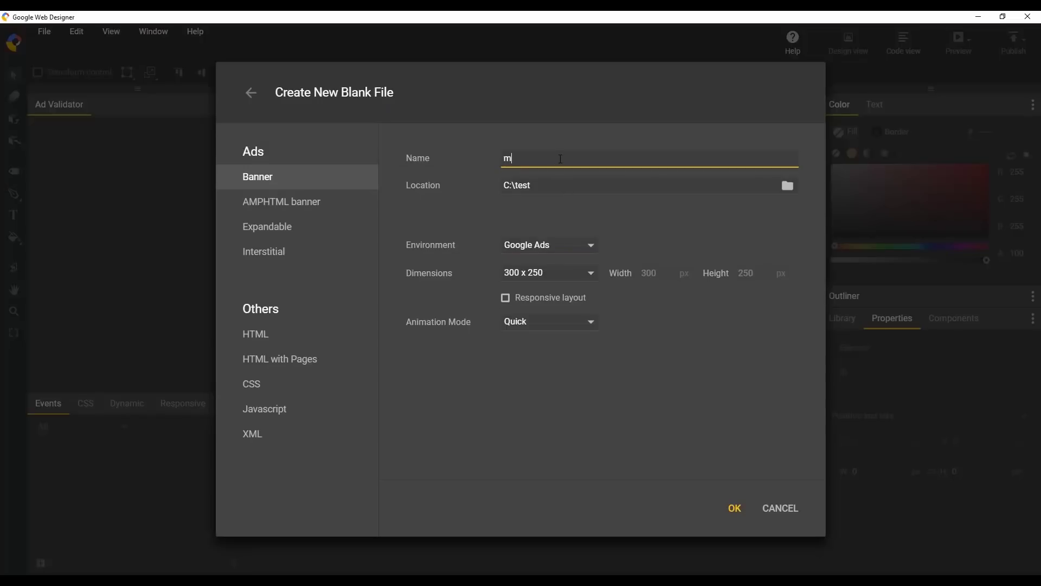
text(yA)
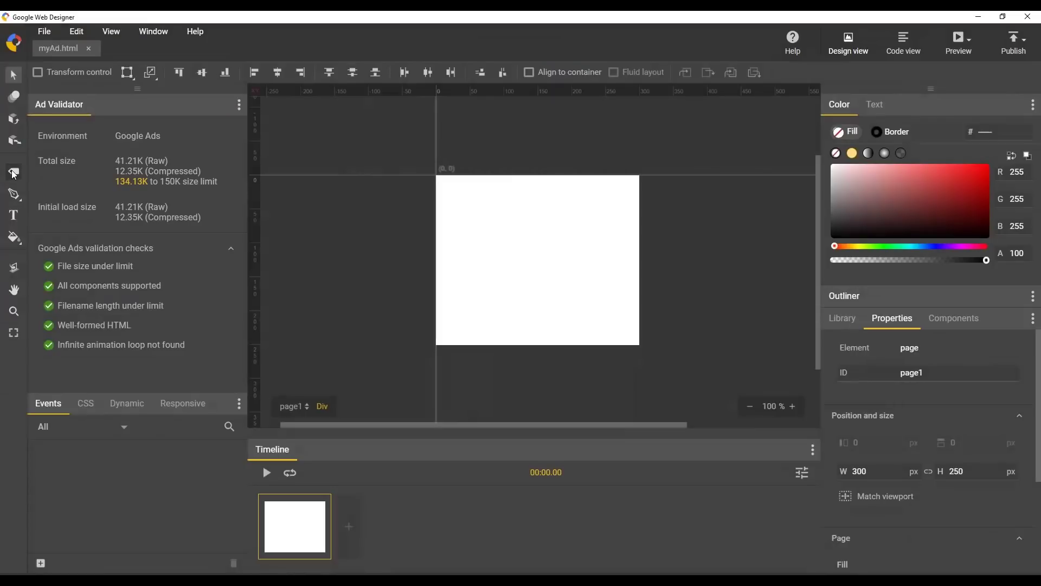
Draw a div across the top of the stage and fill it with blue #1E88E5.
click(13, 173)
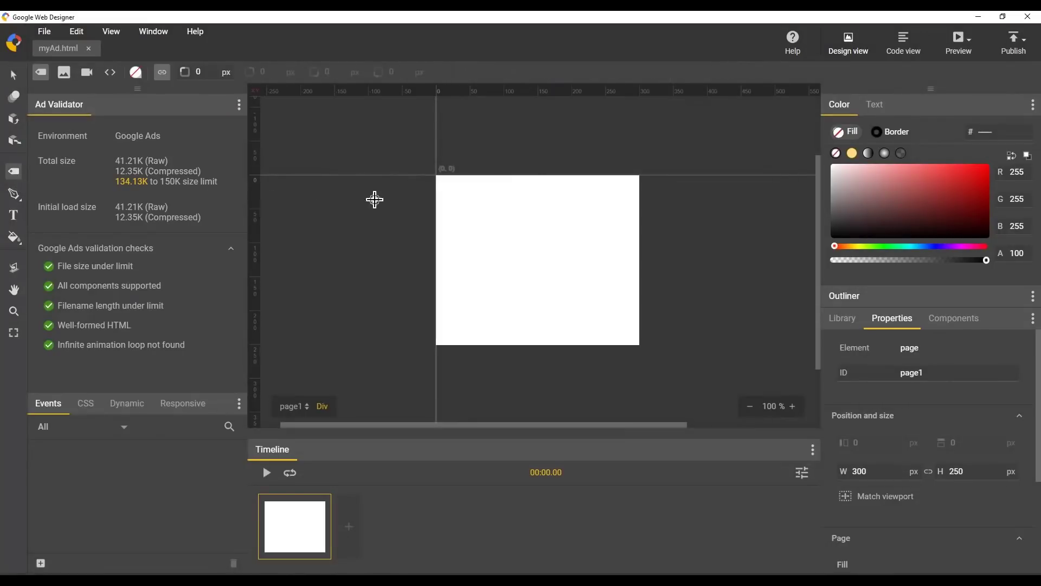
drag(439, 178, 646, 307)
click(900, 155)
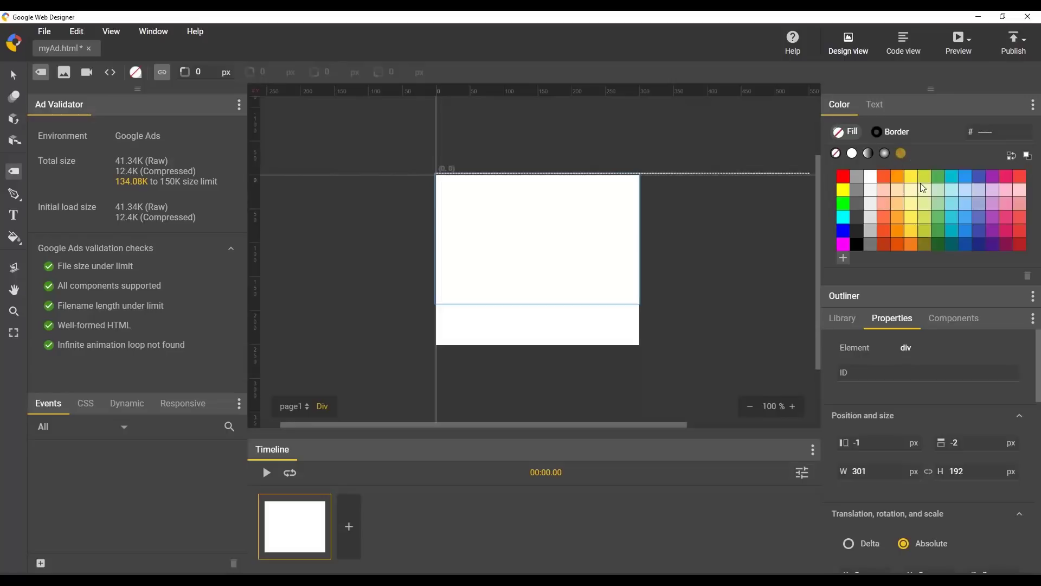
click(966, 234)
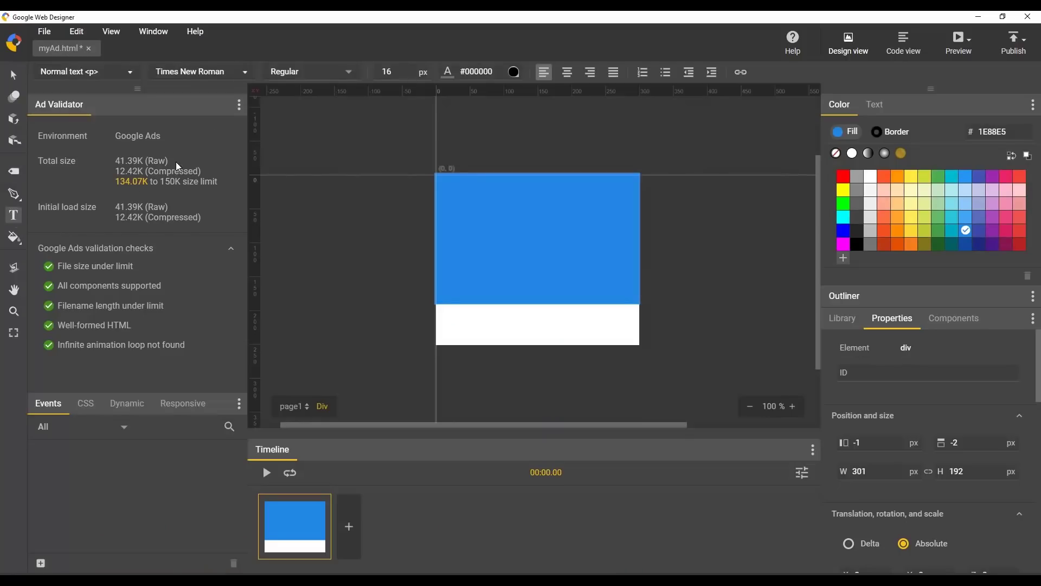
Search Google Fonts for Roboto and add Roboto Slab as the current text font.
click(244, 74)
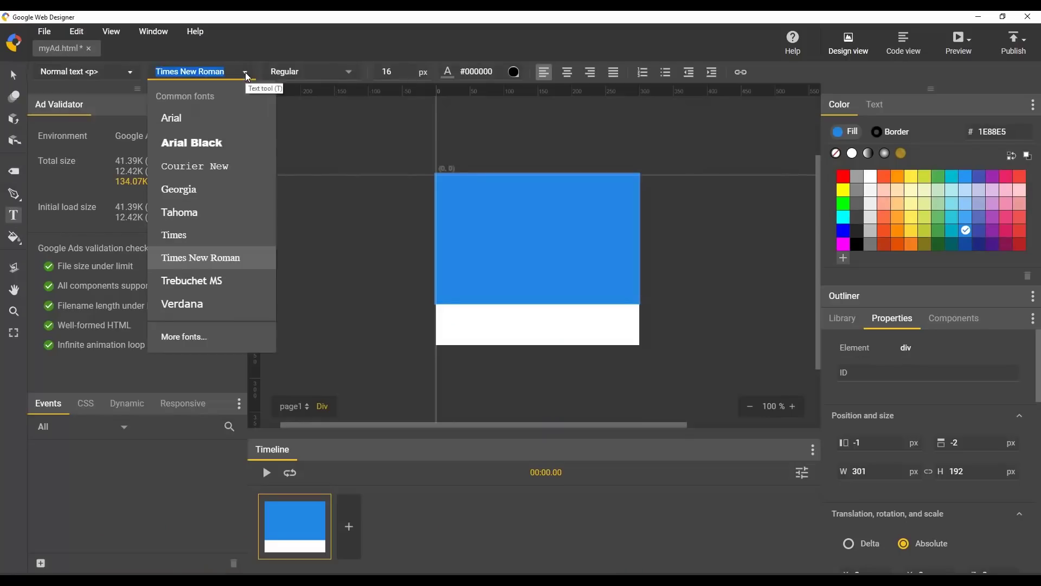
click(204, 341)
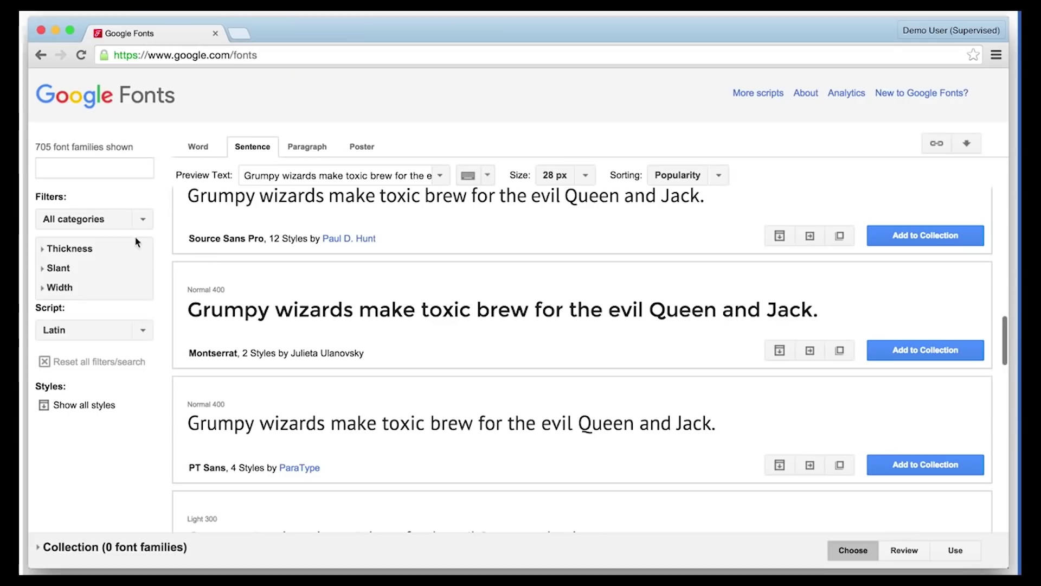
scroll(290, 264, down, 5)
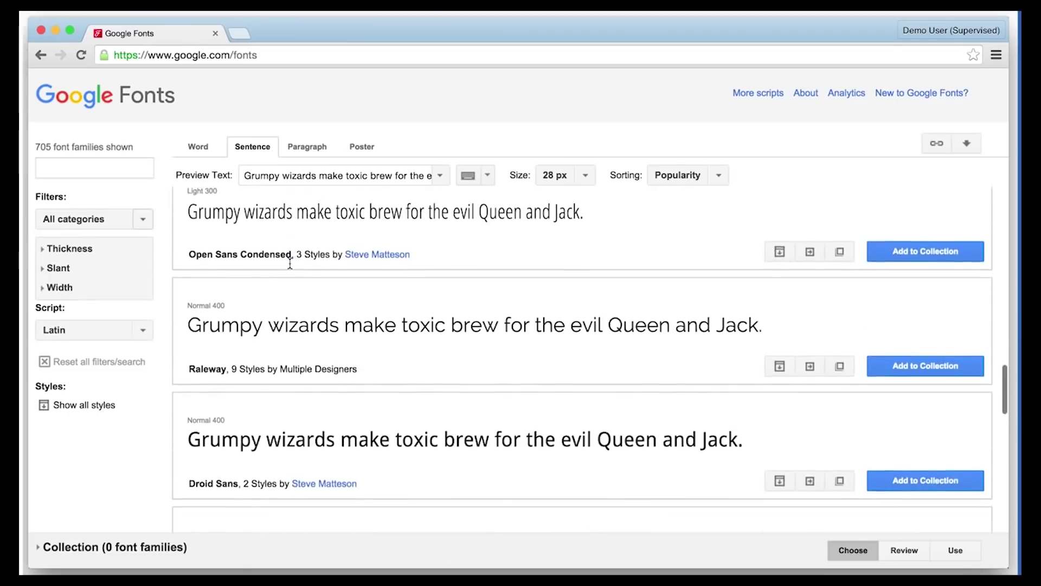
scroll(290, 264, down, 6)
drag(189, 380, 245, 380)
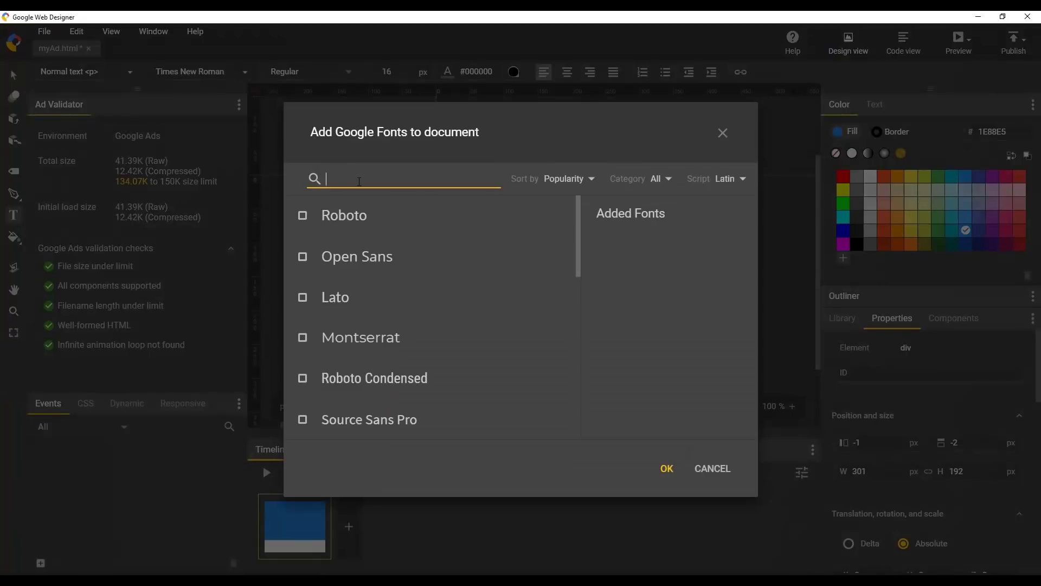
text(Roboto)
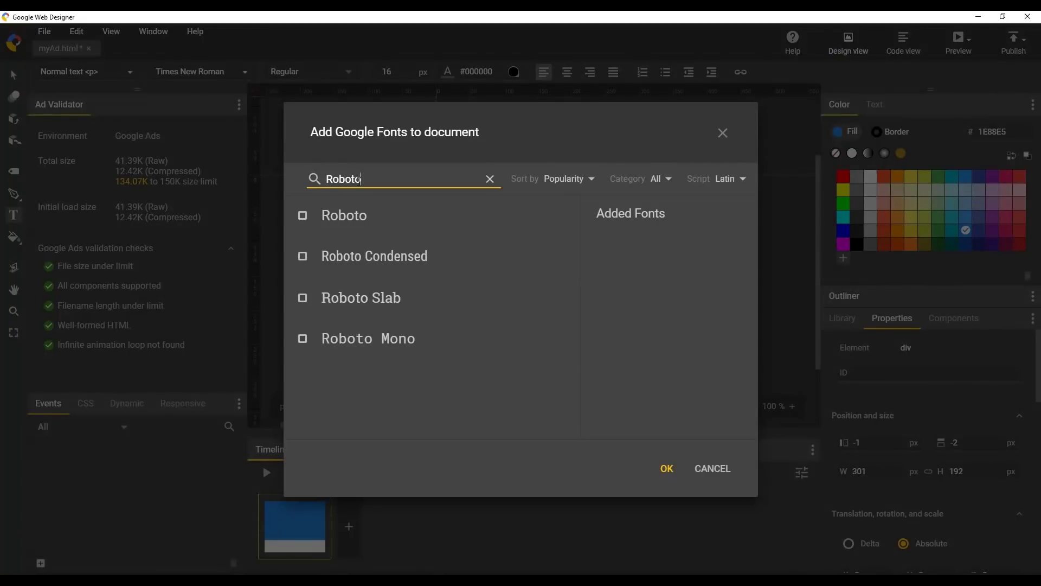
click(318, 298)
click(667, 470)
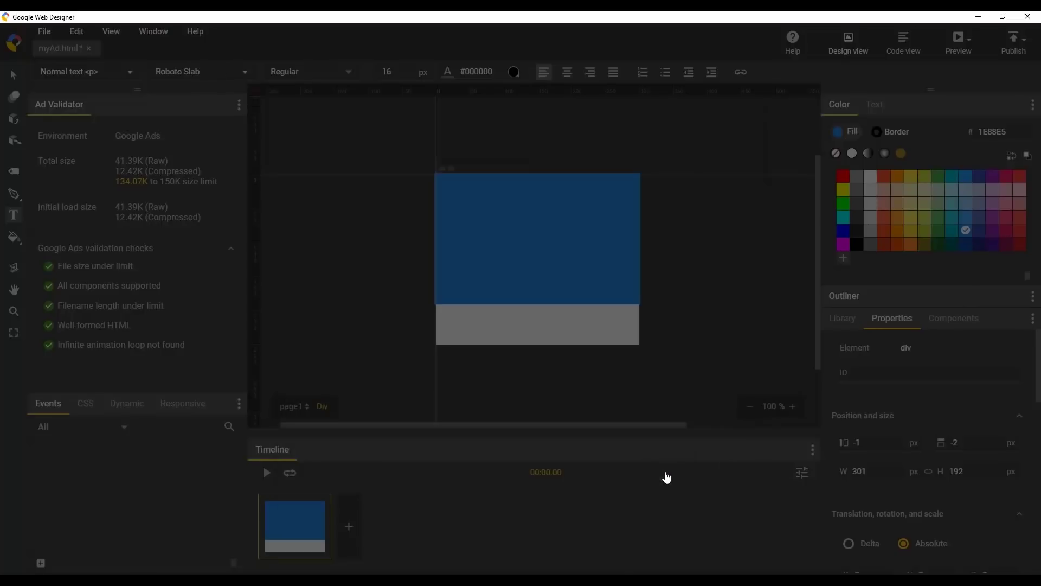
Add a text box on the blue box reading 'HTML5 Ads are the future'.
drag(437, 193, 642, 279)
text(H)
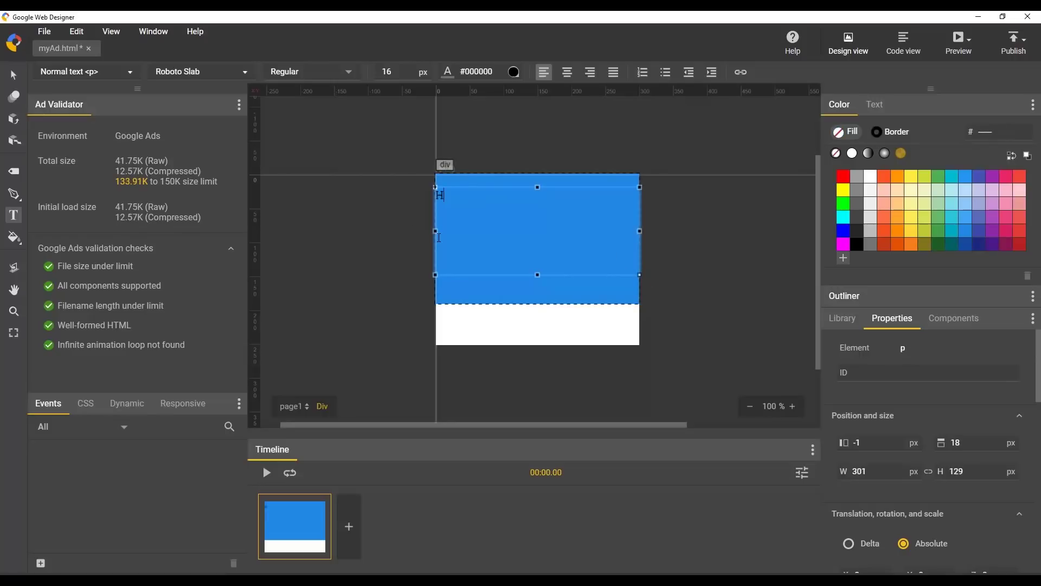
text(TML5 Ads are the future)
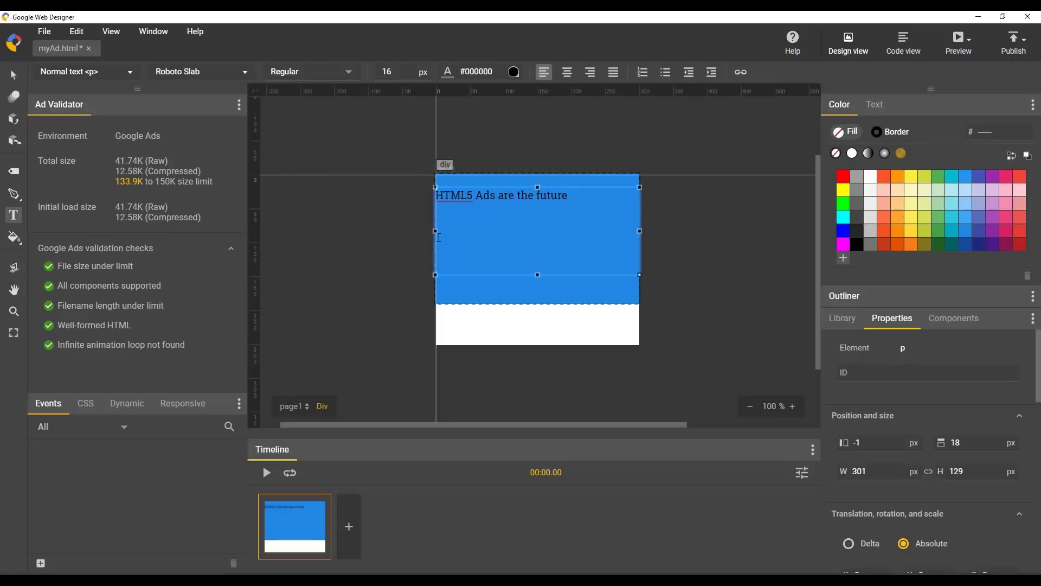
key(Escape)
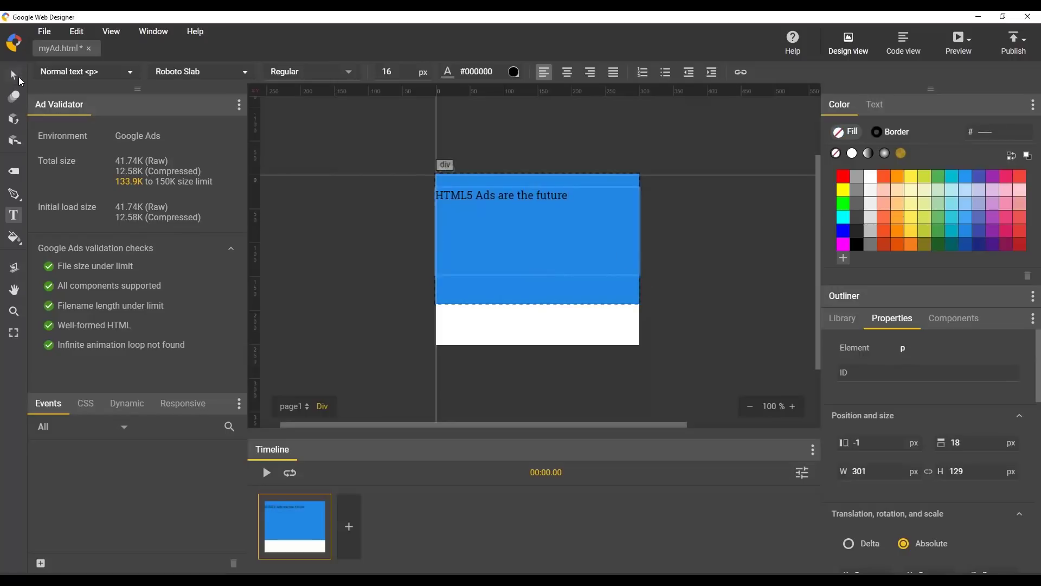
Style the headline at 36 px, white, bold.
click(875, 107)
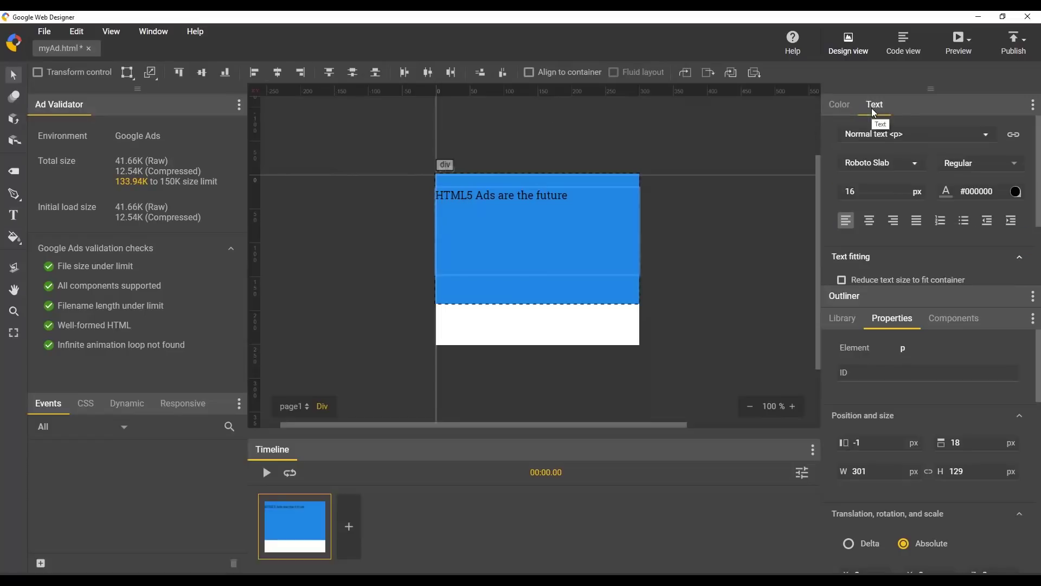
click(867, 187)
key(Return)
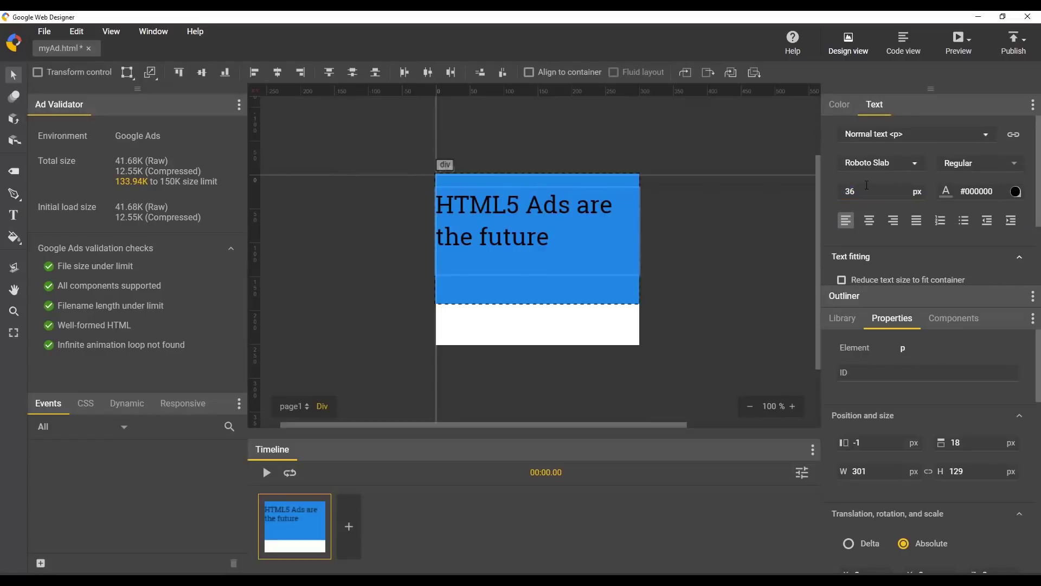
click(1015, 194)
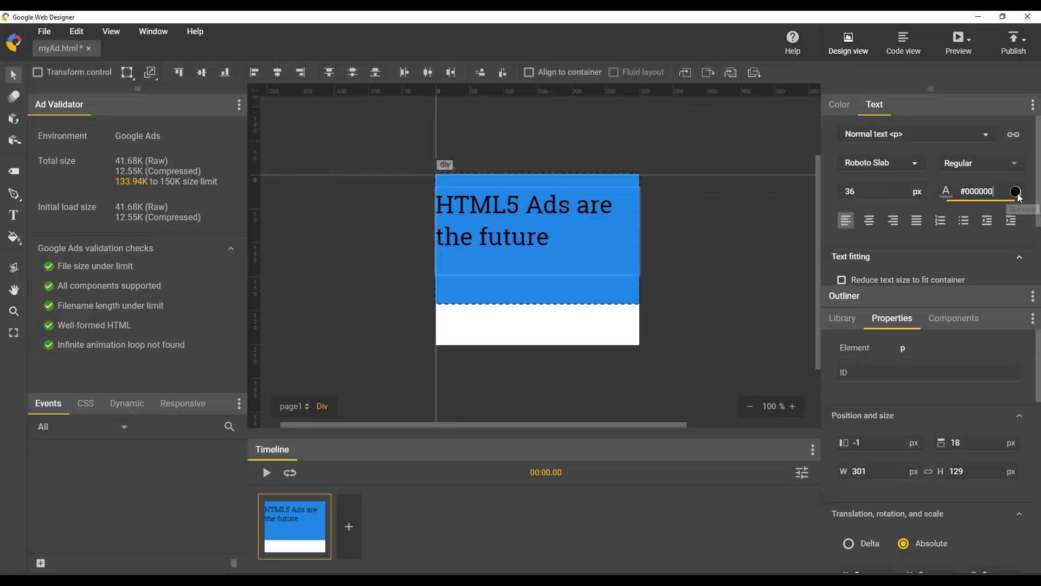
click(802, 229)
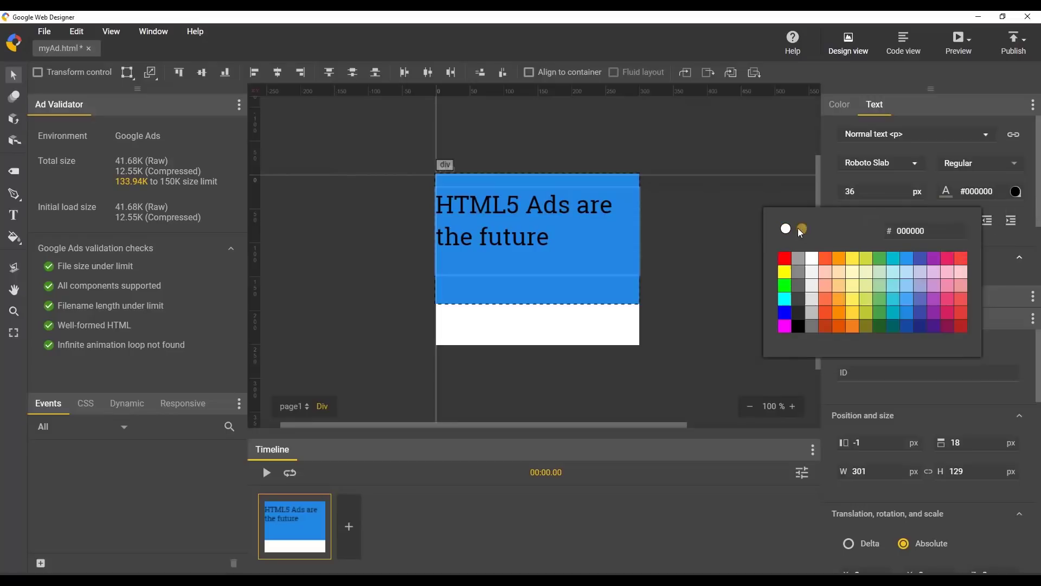
click(812, 258)
click(1002, 167)
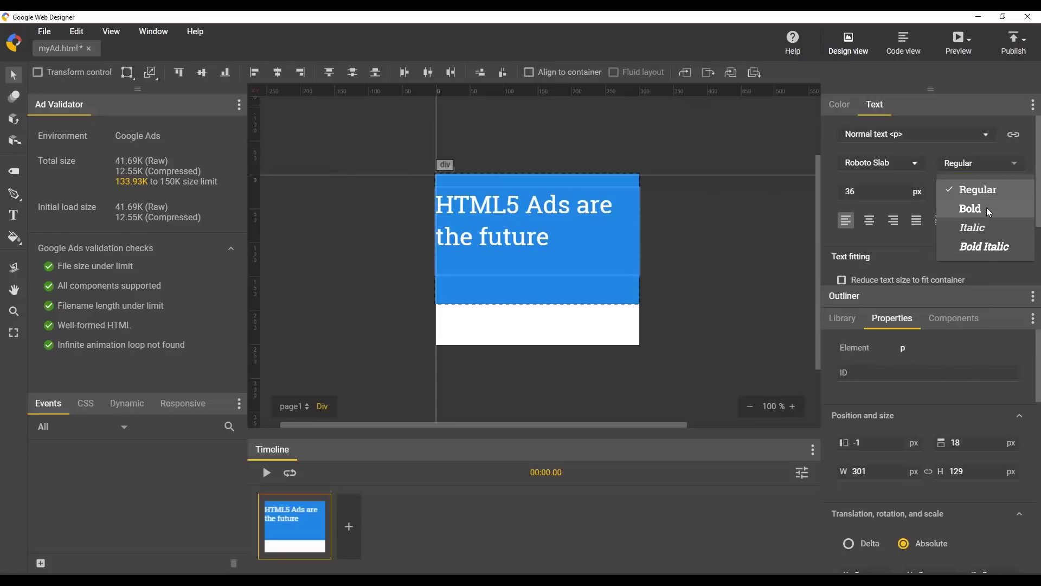
click(959, 208)
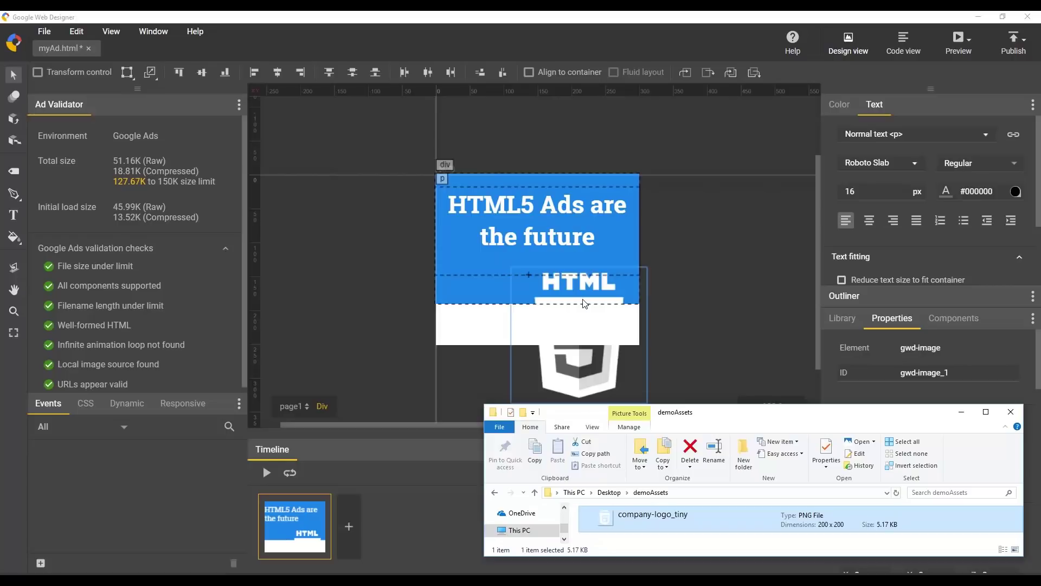
Shrink the HTML5 logo, place it below the headline, and centre it horizontally in the ad.
click(584, 303)
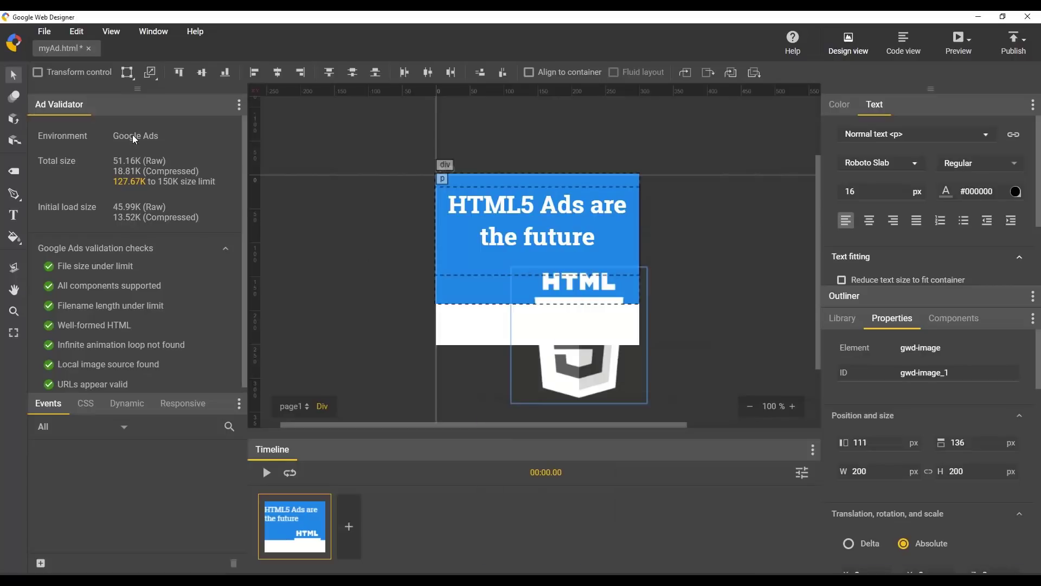
click(38, 72)
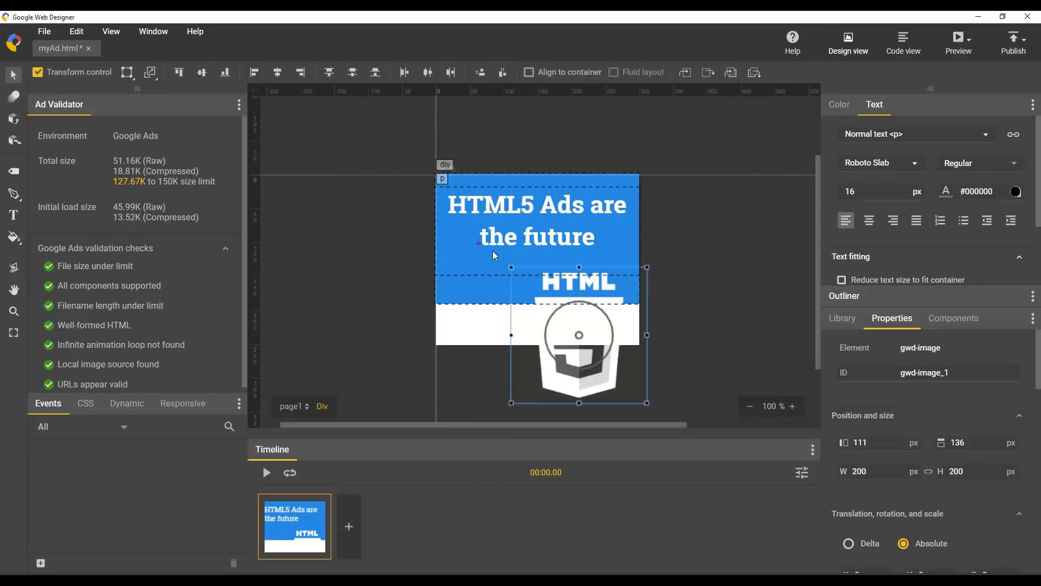
drag(512, 268, 598, 356)
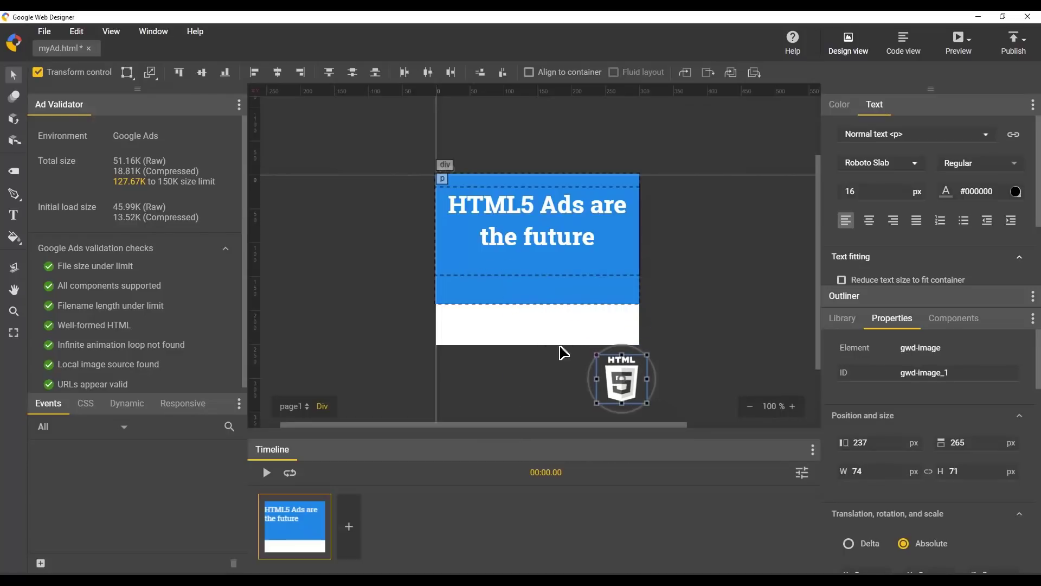
click(38, 73)
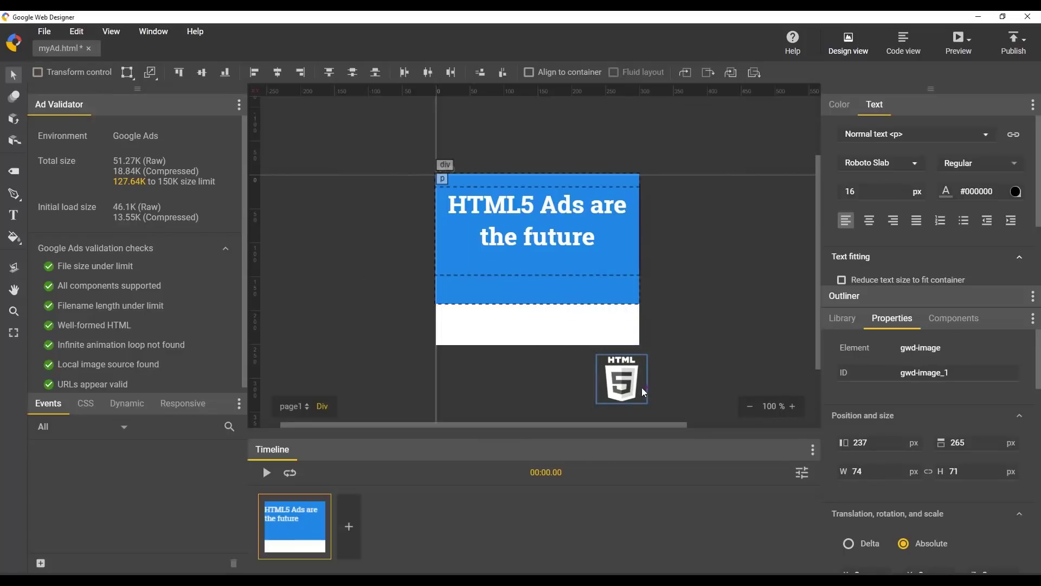
drag(644, 392, 558, 285)
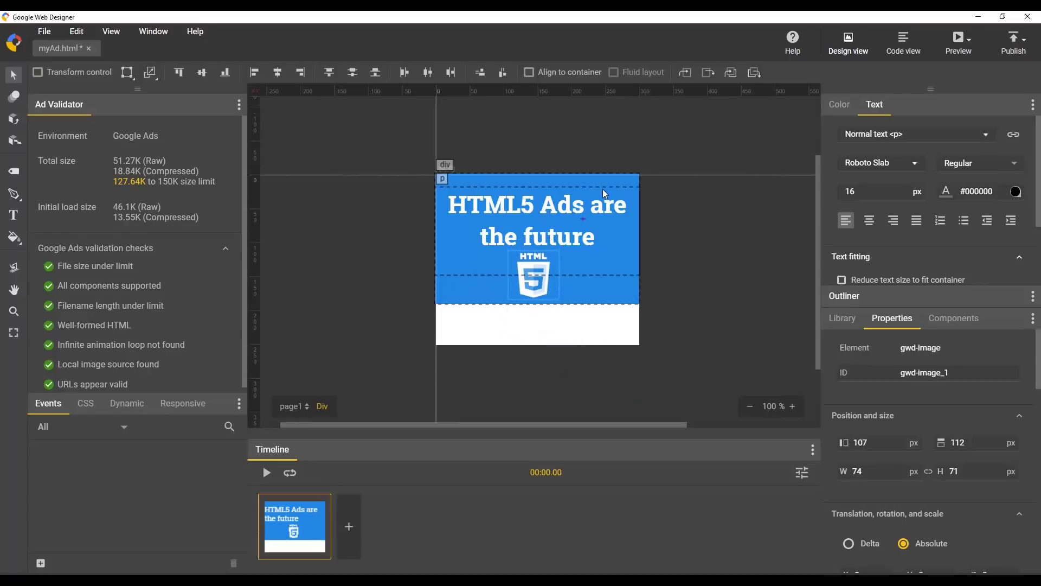
click(529, 72)
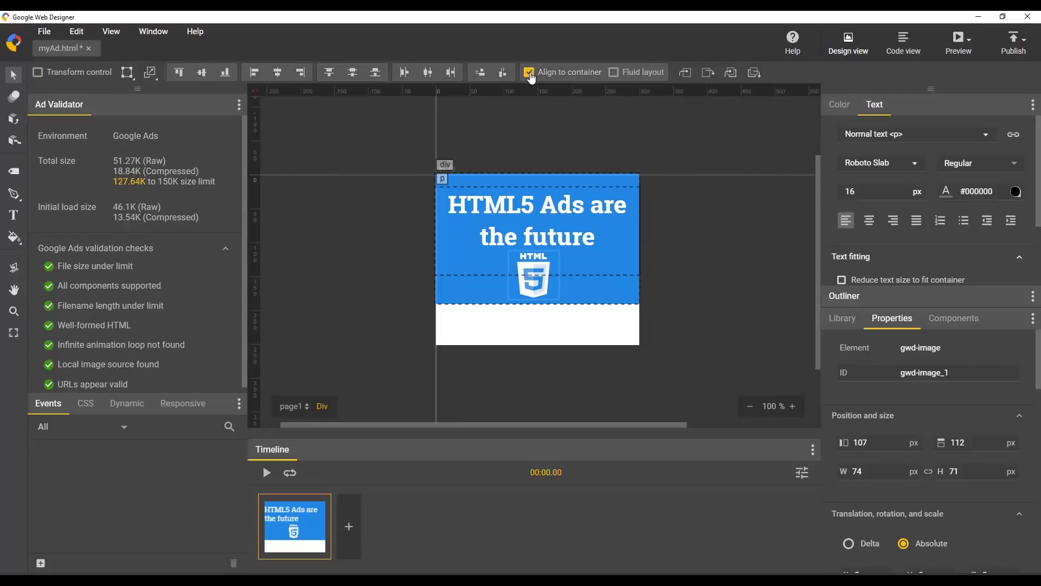
click(277, 72)
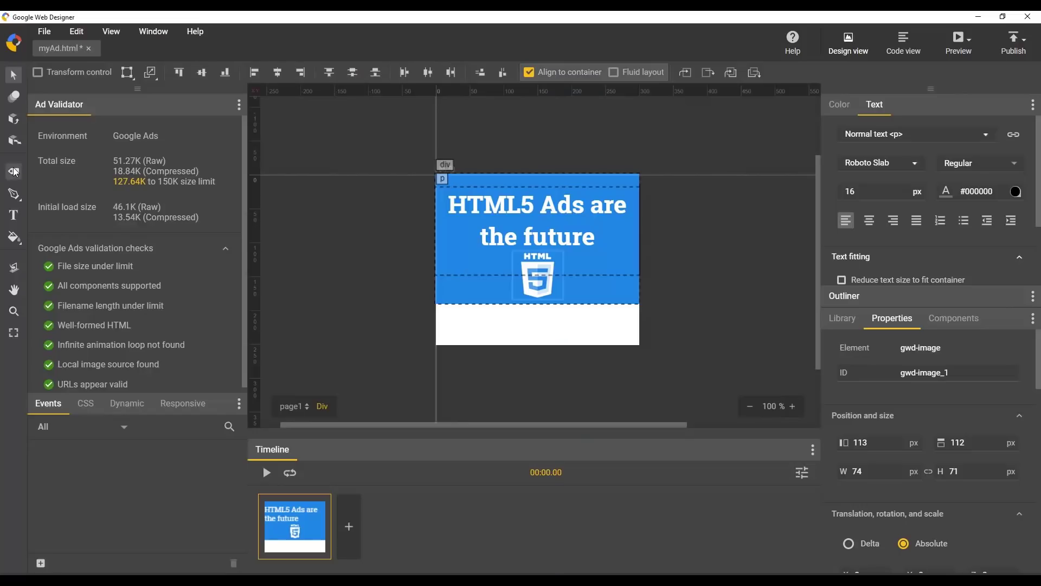
Draw a 15 px rounded-corner div below the logo and fill it with blue #1E88E5.
click(14, 171)
click(199, 72)
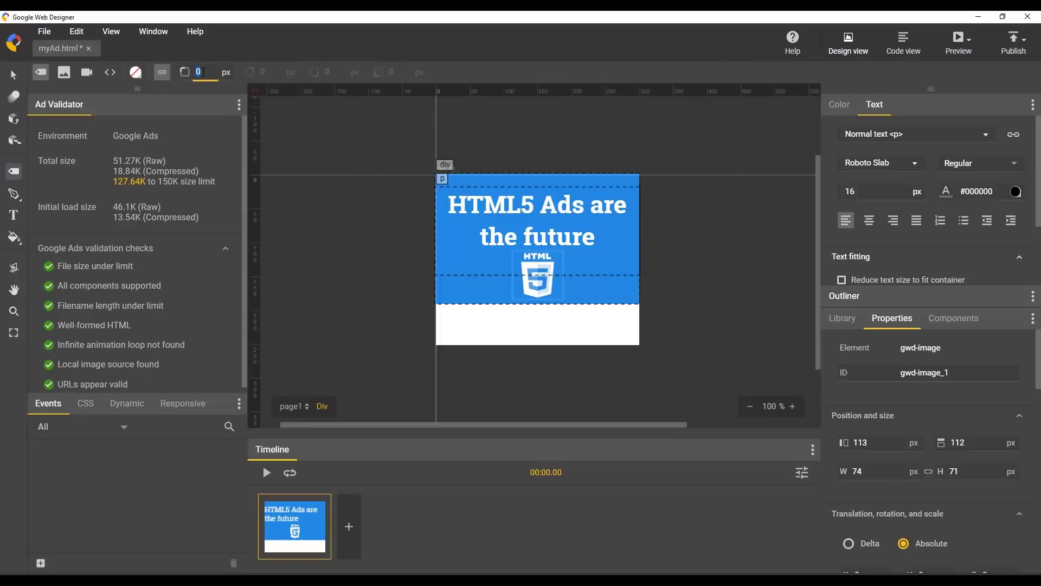
text(15)
key(Return)
mouse_move(494, 318)
mouse_down()
mouse_move(525, 334)
mouse_move(581, 339)
mouse_up()
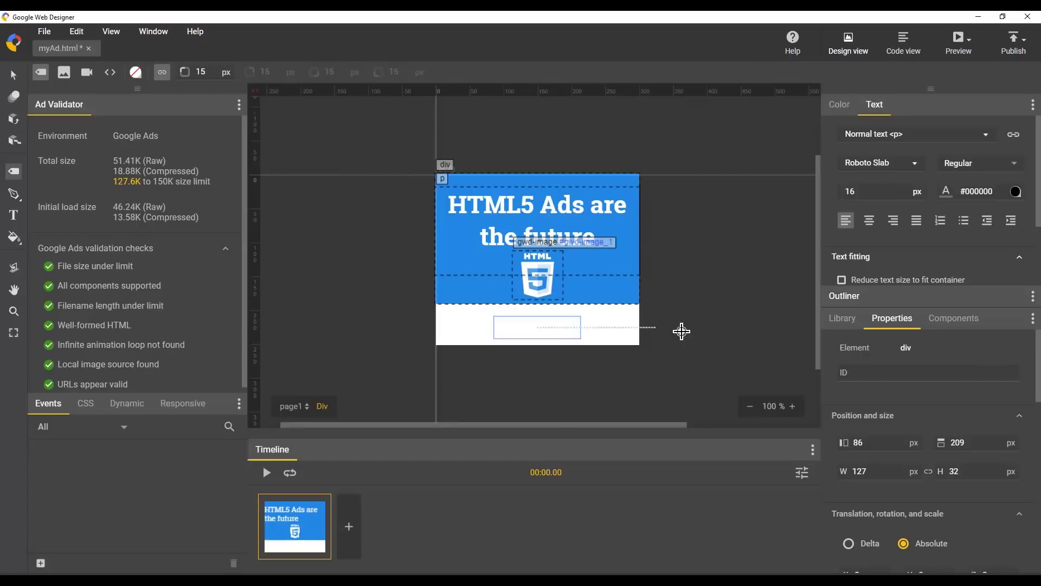
click(842, 108)
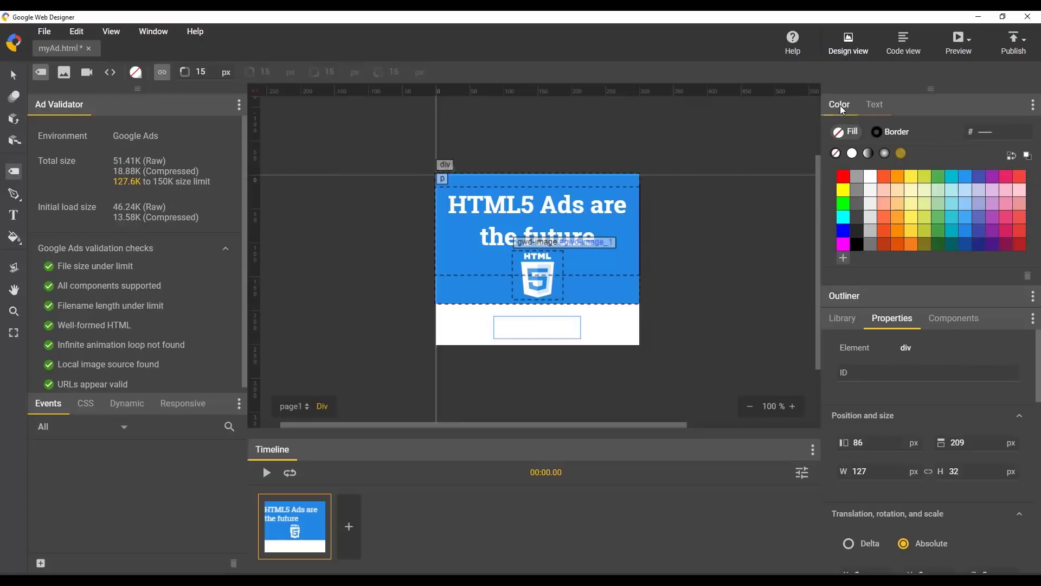
click(967, 231)
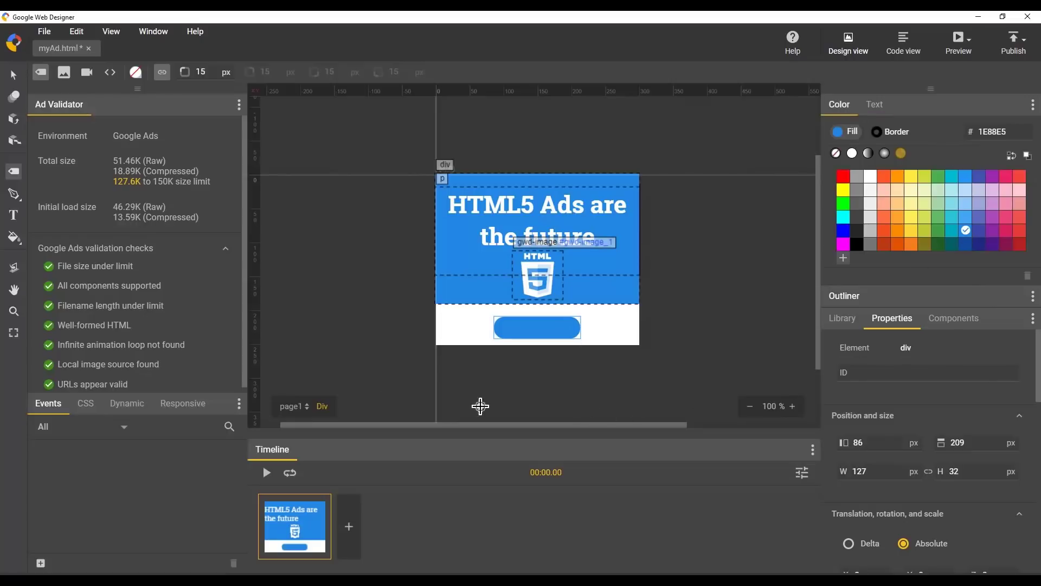
Nudge the button shape up slightly and save myAd.html.
click(12, 74)
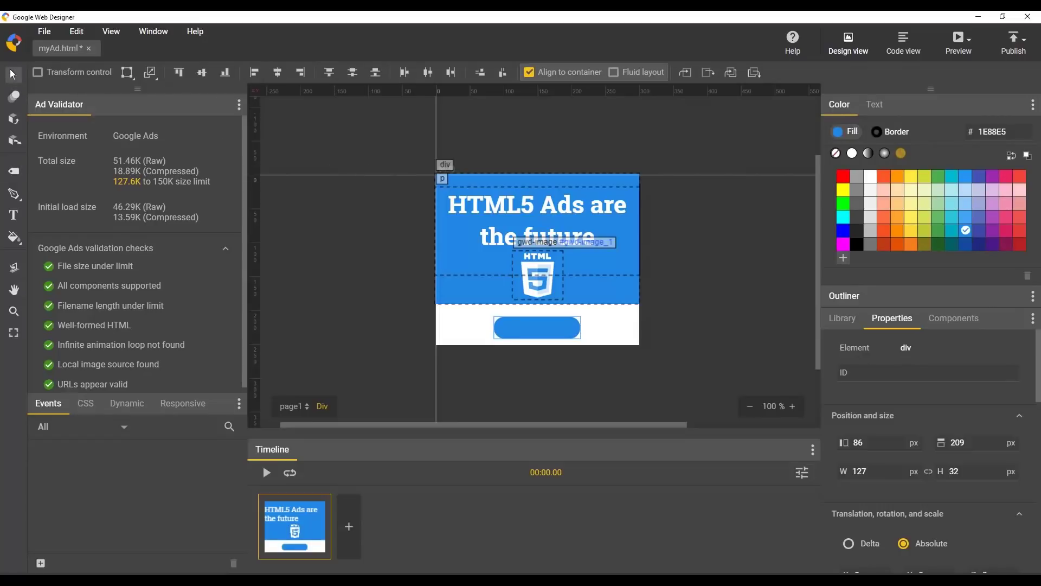
drag(546, 334, 546, 330)
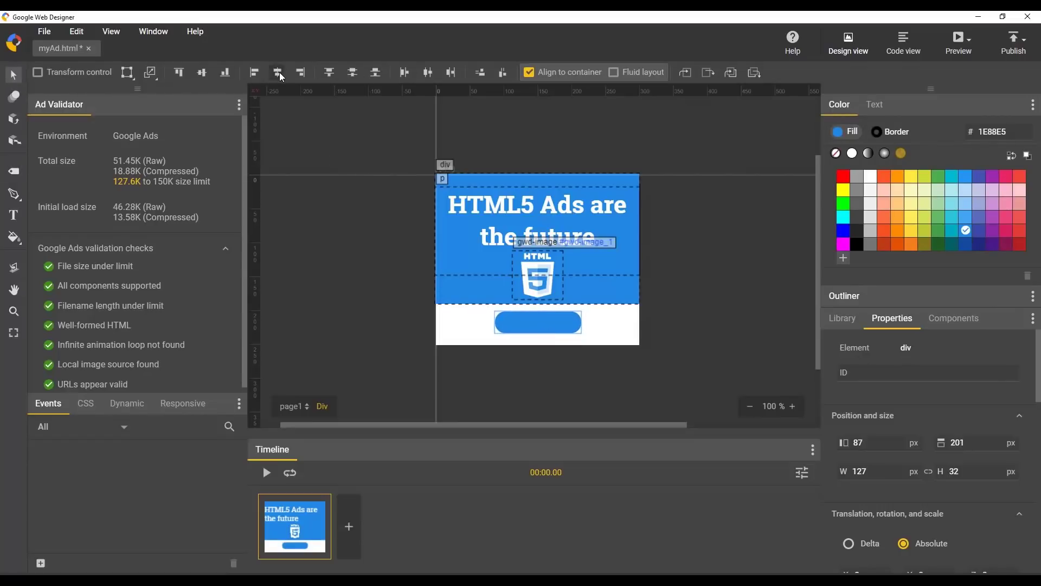
click(541, 396)
key(ctrl+s)
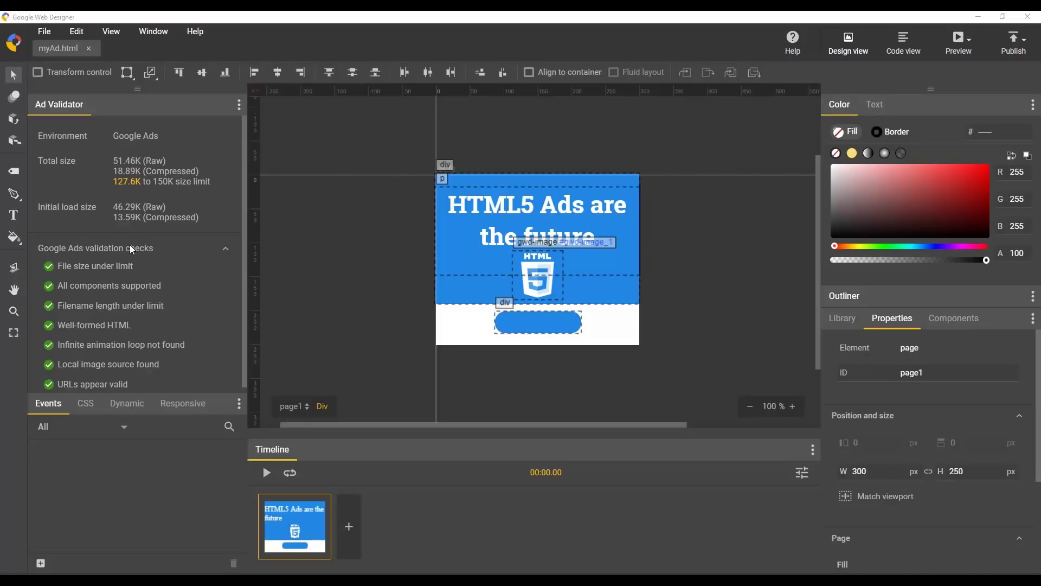
Set the text colour to white and type 'Learn More' on the blue button.
click(14, 216)
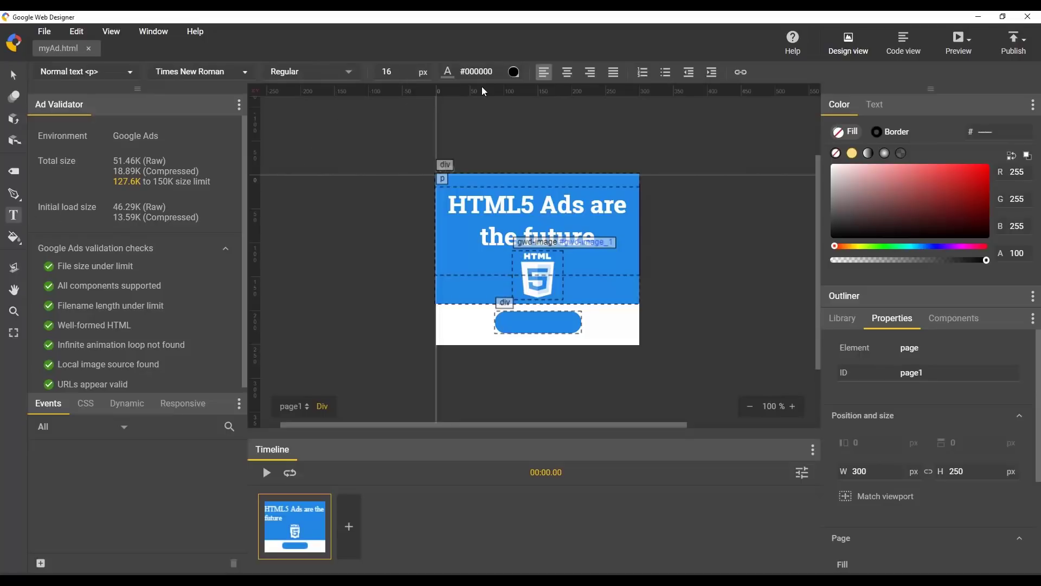
click(514, 75)
click(546, 109)
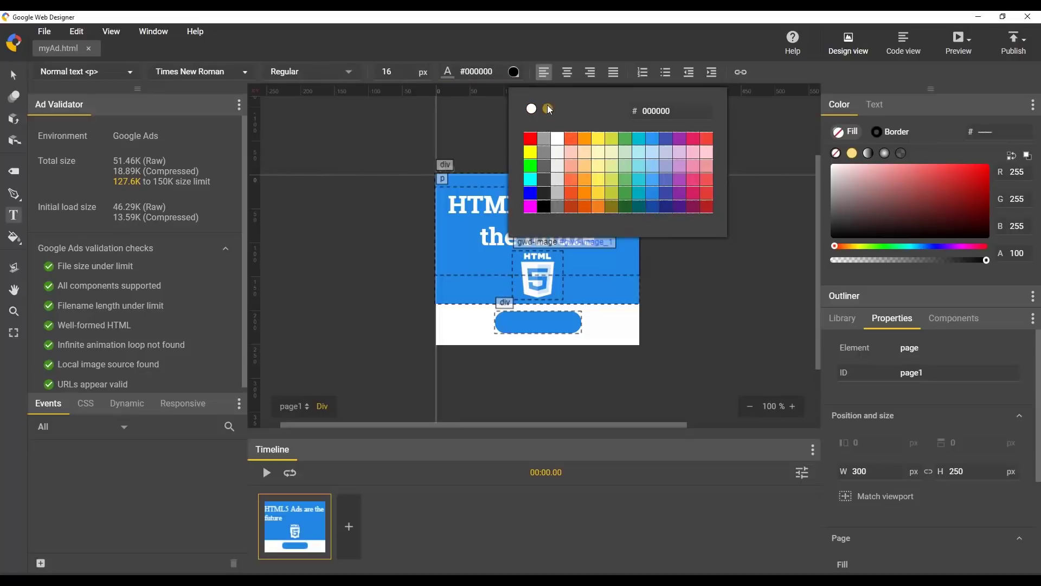
click(560, 139)
click(515, 72)
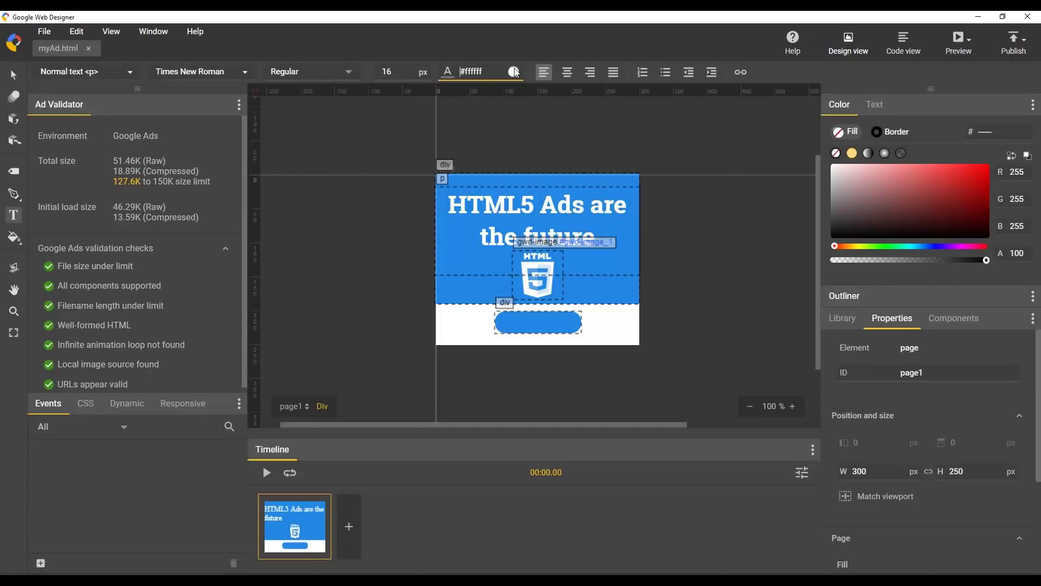
click(505, 324)
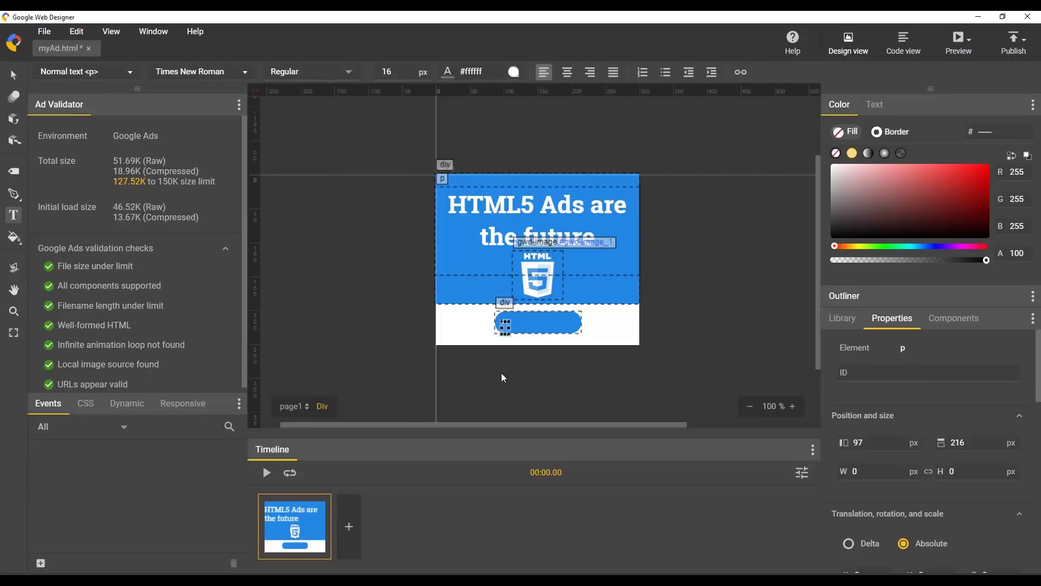
text(Learn More)
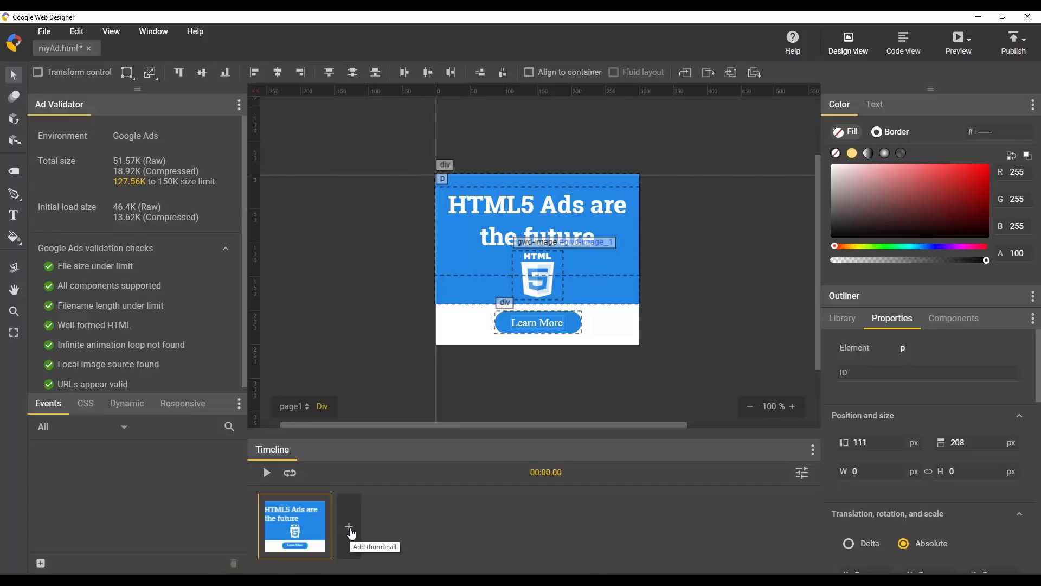
Add a 0.5 s keyframe, then move the headline down and set its opacity to 0.
click(349, 527)
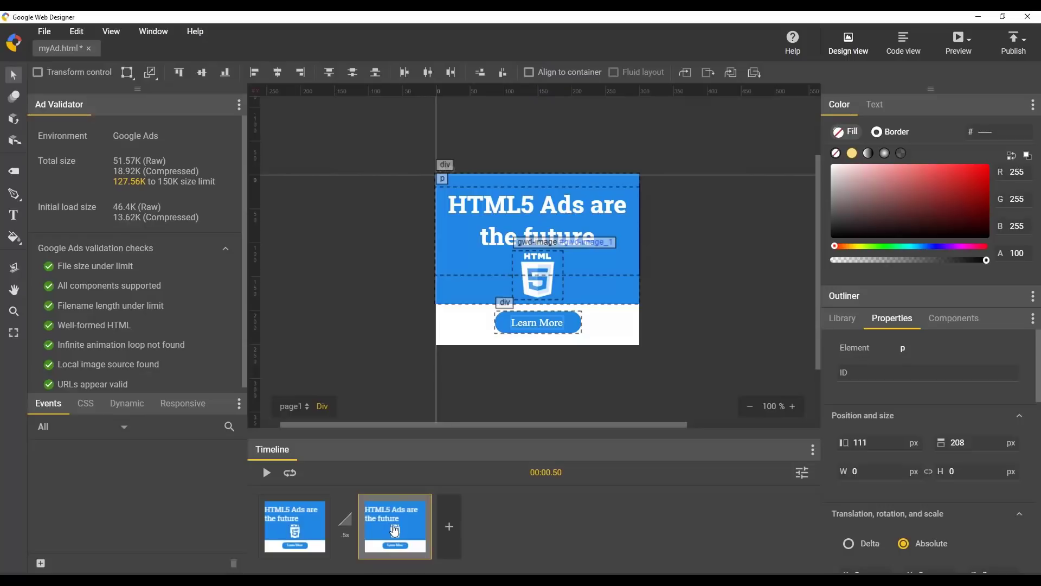
click(411, 541)
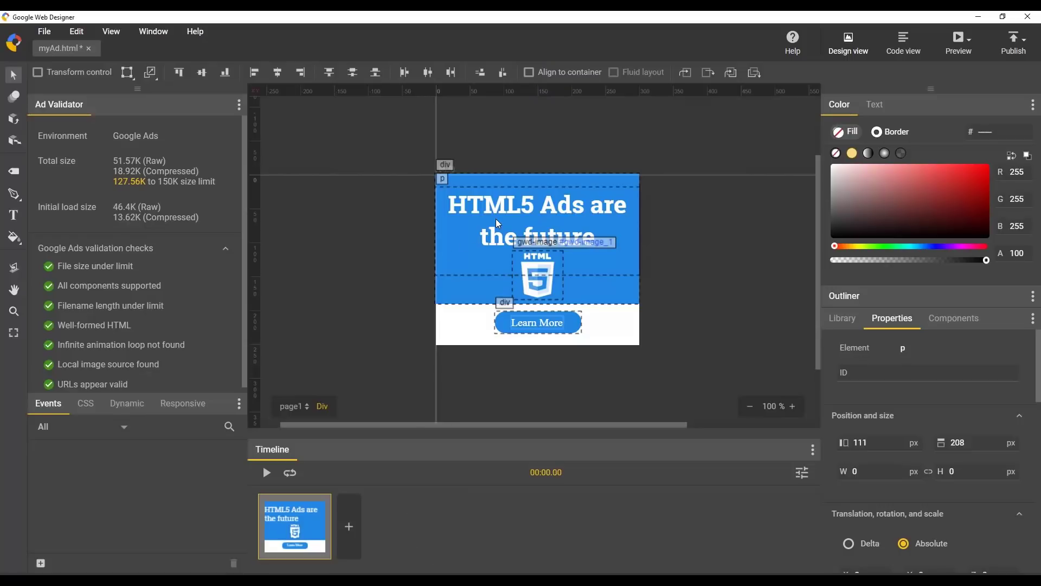
drag(496, 220, 497, 275)
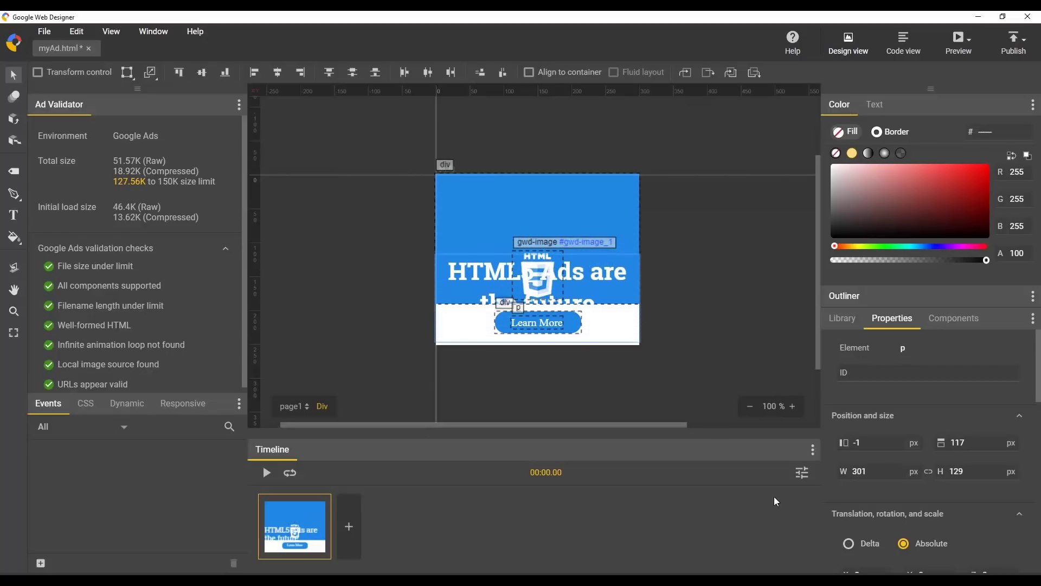
drag(1030, 395, 1029, 467)
click(883, 498)
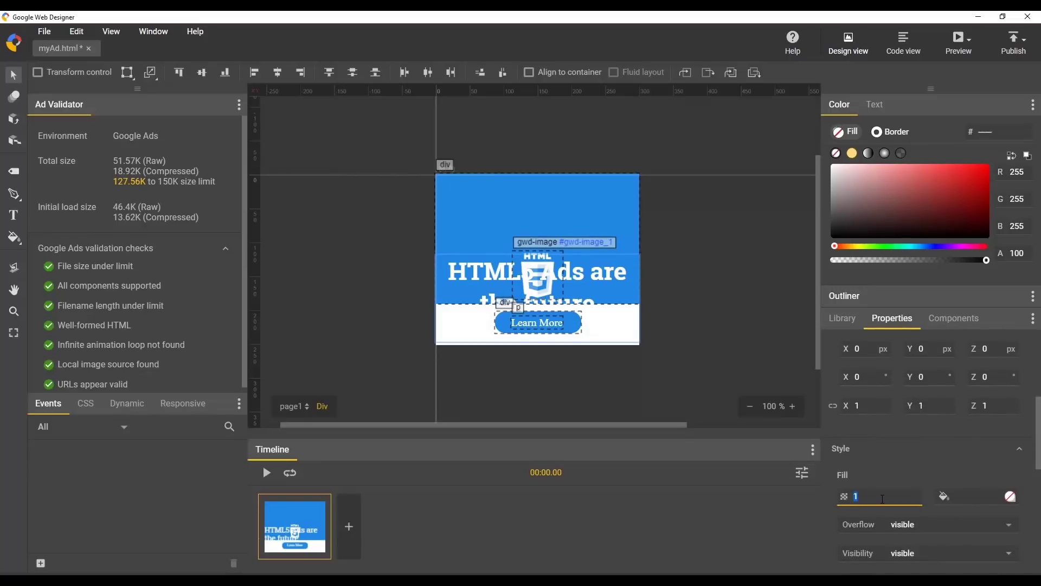
text(0)
key(Return)
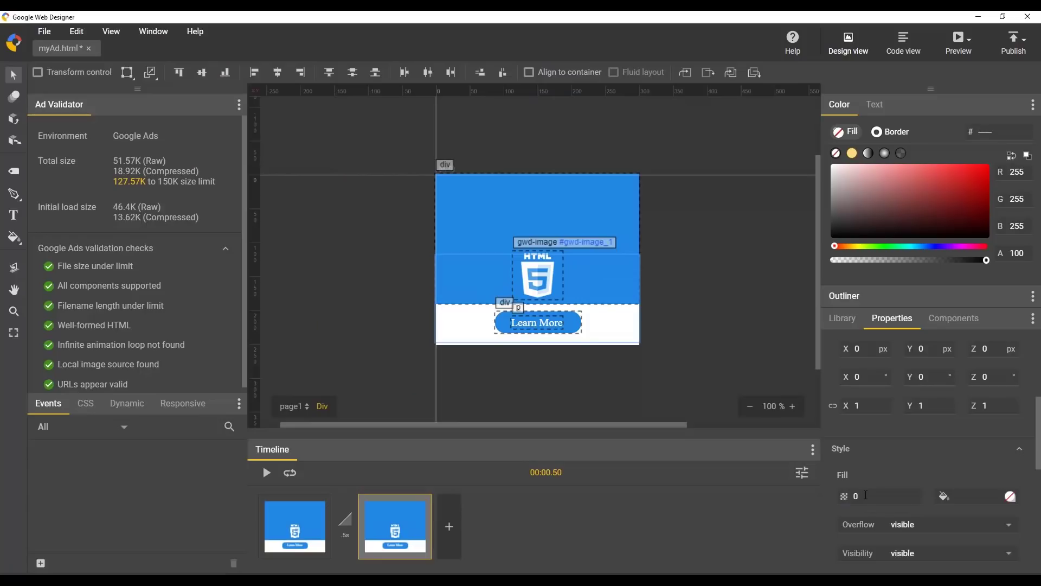
Set the headline's opacity to 1 in the 0.5 s frame.
click(866, 496)
text(1)
key(Return)
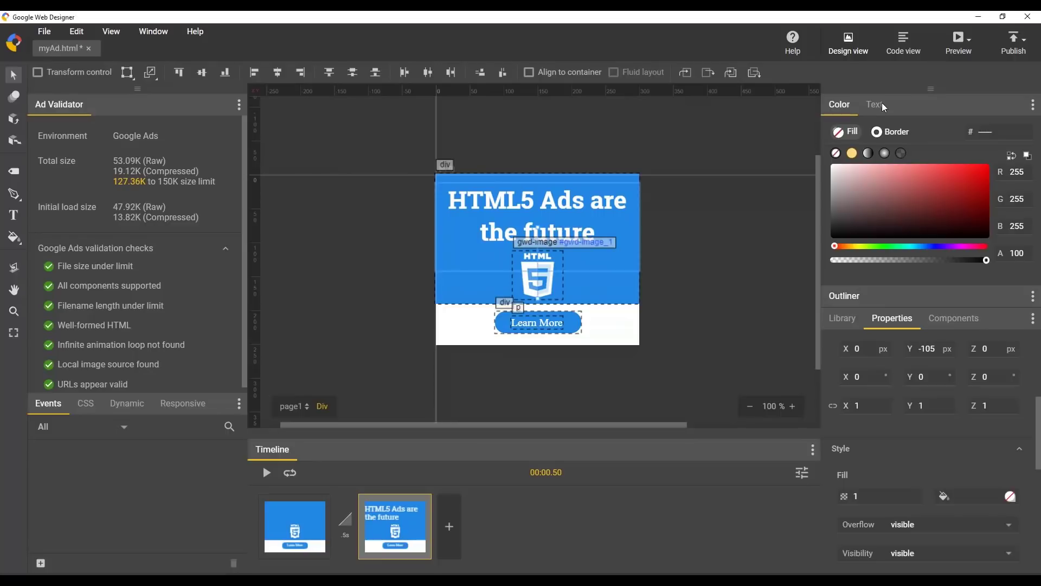
Preview the animated ad in Chrome and return to the editor.
click(971, 49)
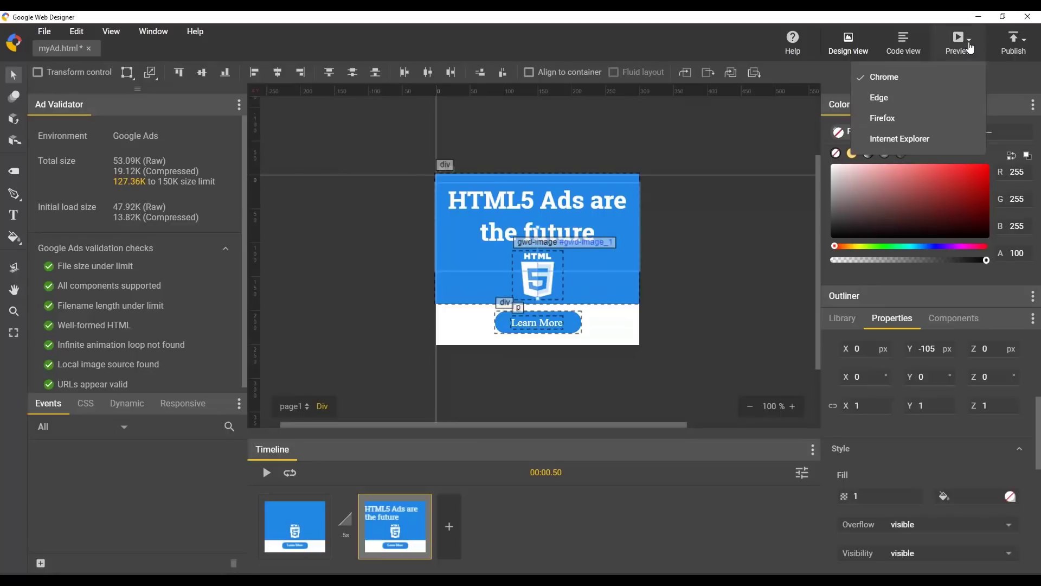
click(946, 78)
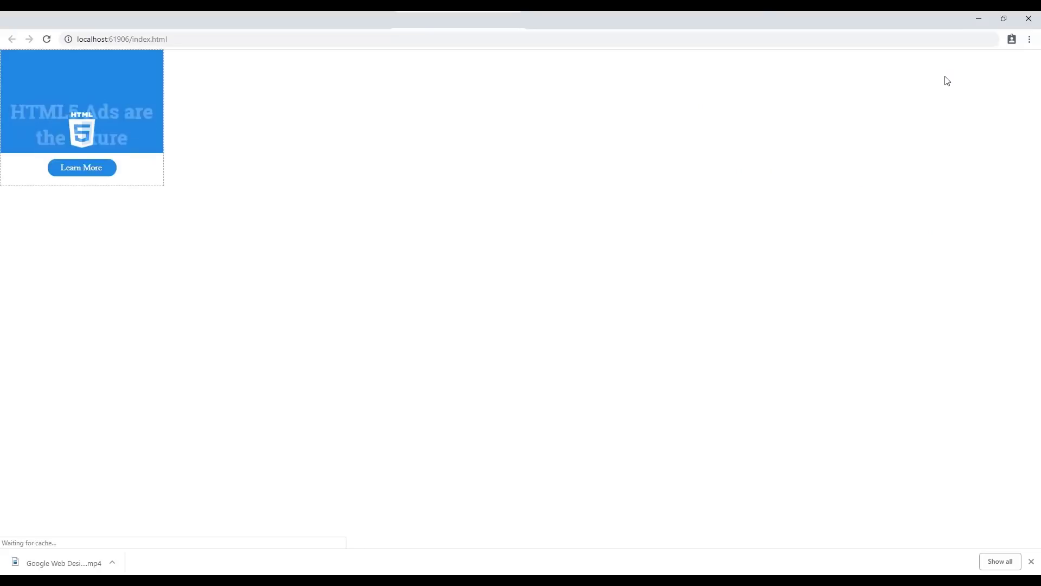
key(alt+Tab)
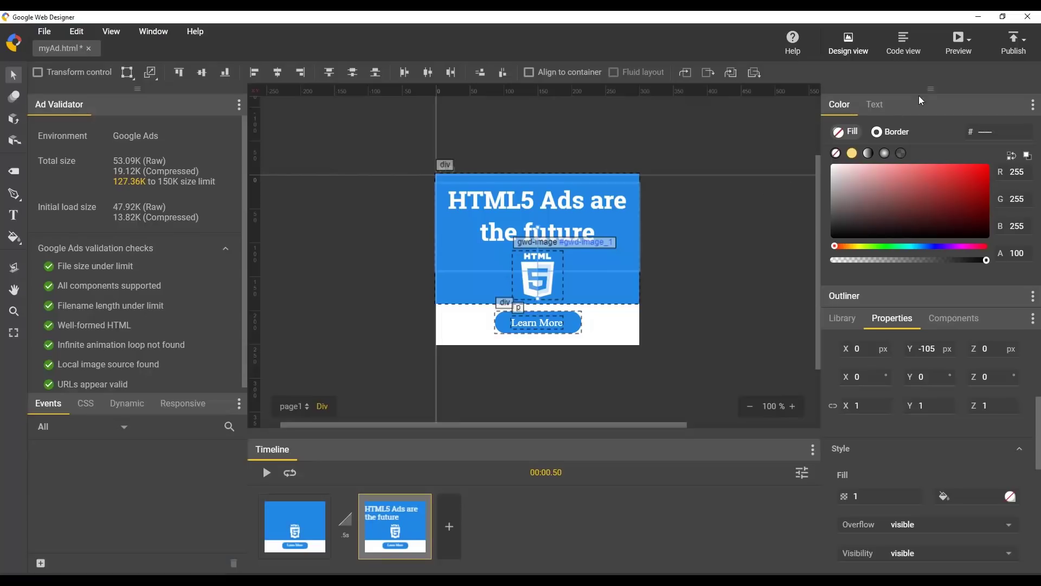
Publish the ad locally as a myAd zip in C:\test\myAd.
click(1025, 45)
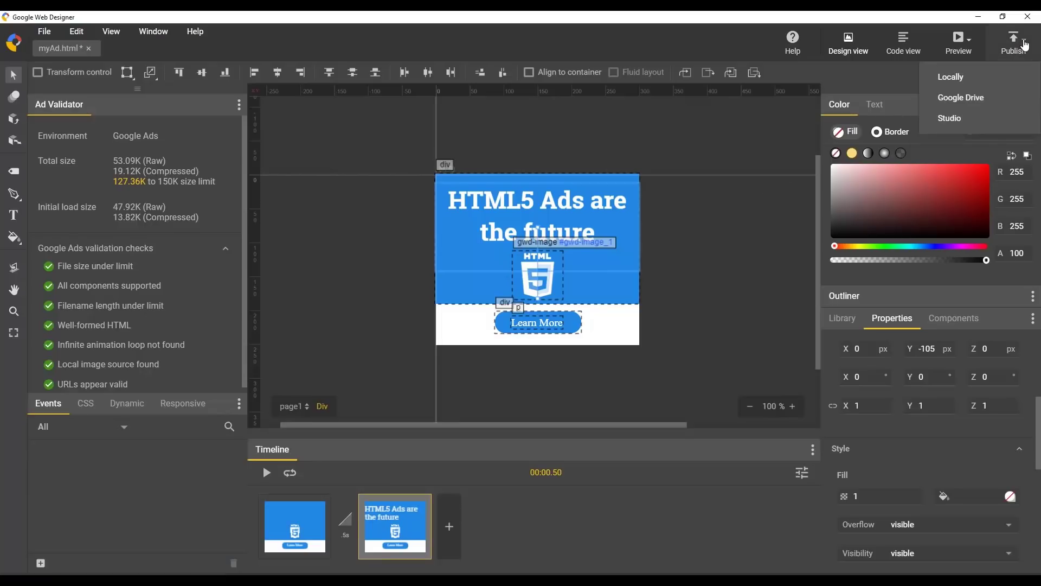
click(1008, 74)
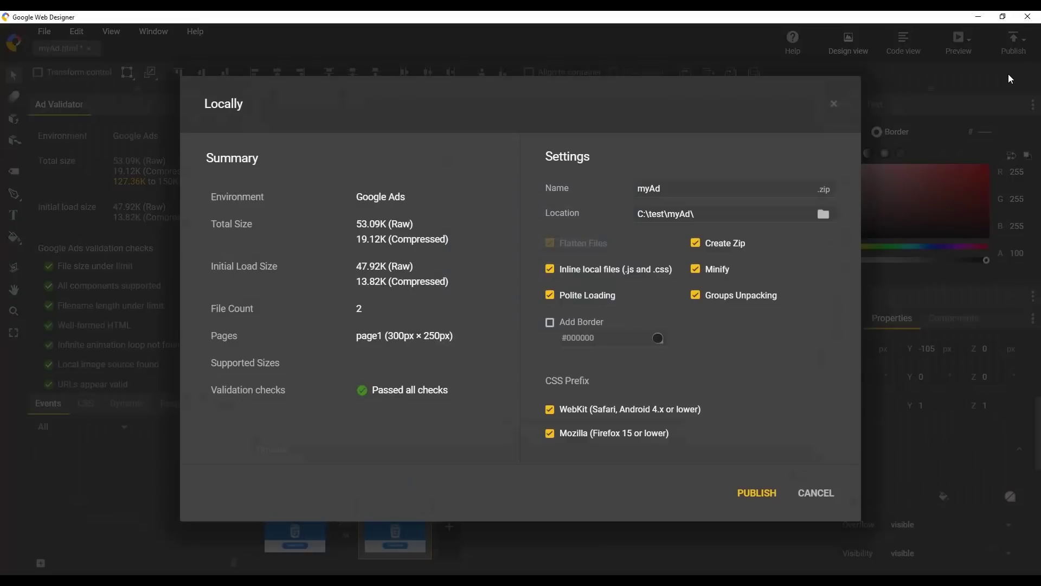
click(751, 495)
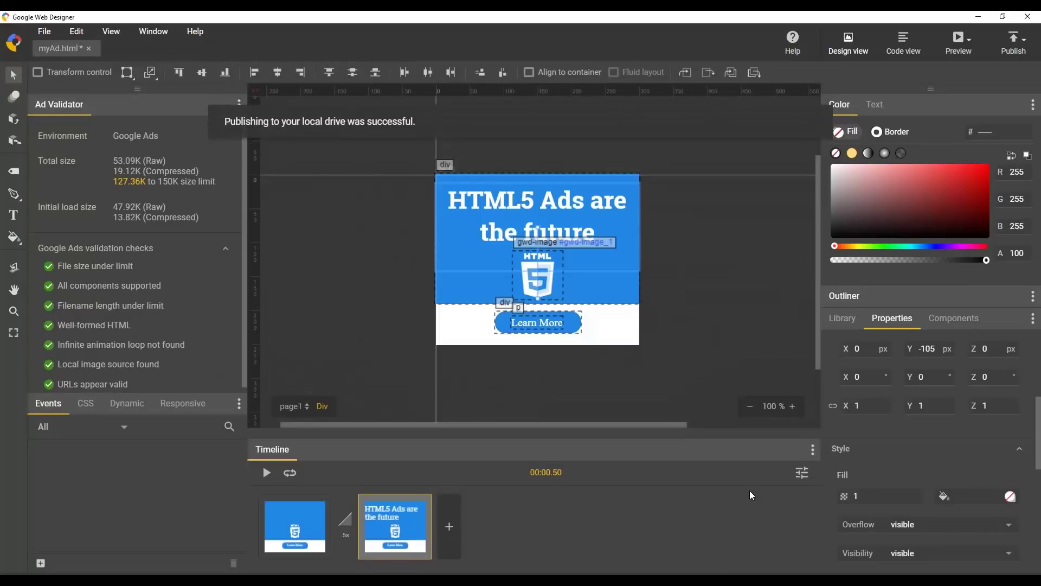